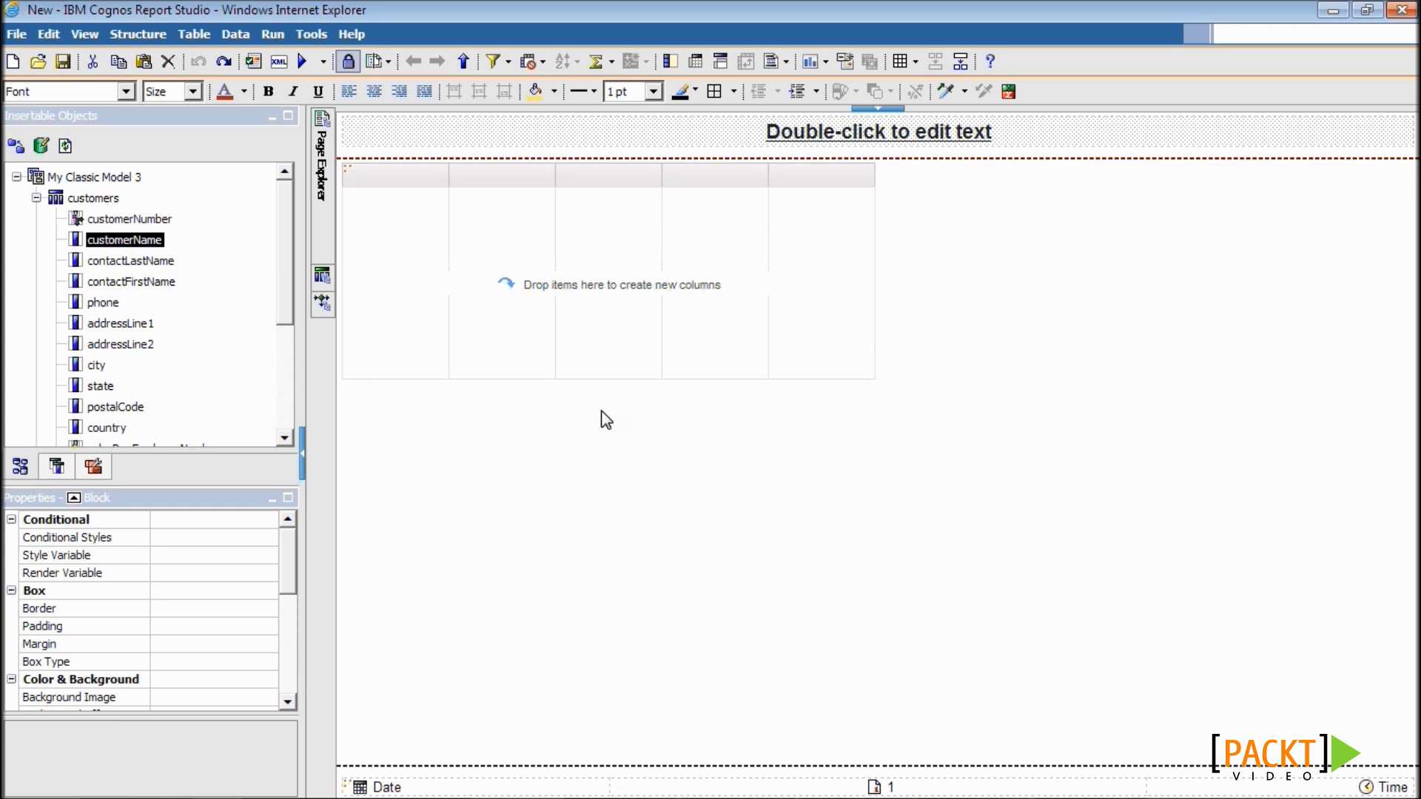
# Add the customerNumber, customerName and Email columns to the list
pyautogui.moveTo(129, 218); pyautogui.dragTo(429, 247)
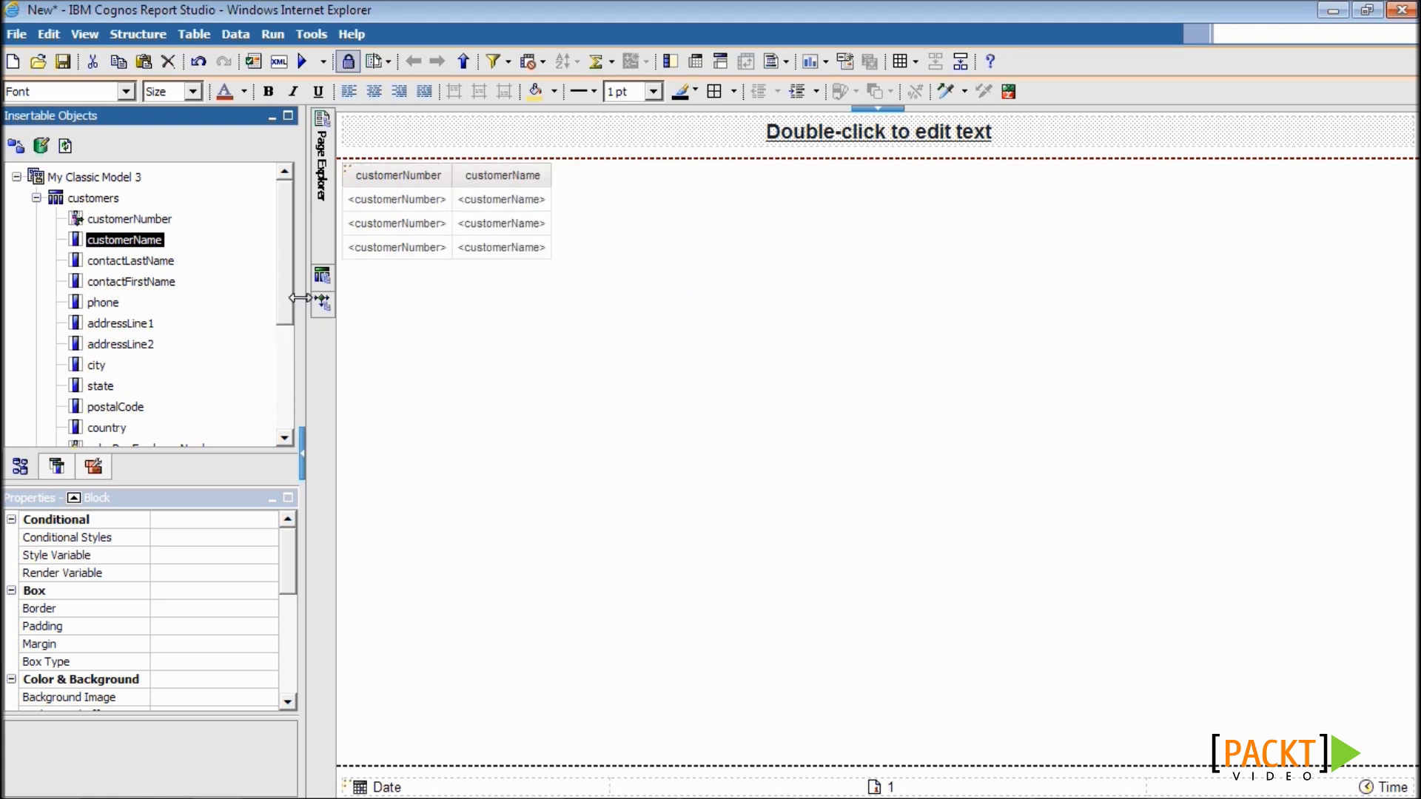
pyautogui.moveTo(281, 255); pyautogui.dragTo(257, 340)
pyautogui.moveTo(100, 315); pyautogui.dragTo(533, 229)
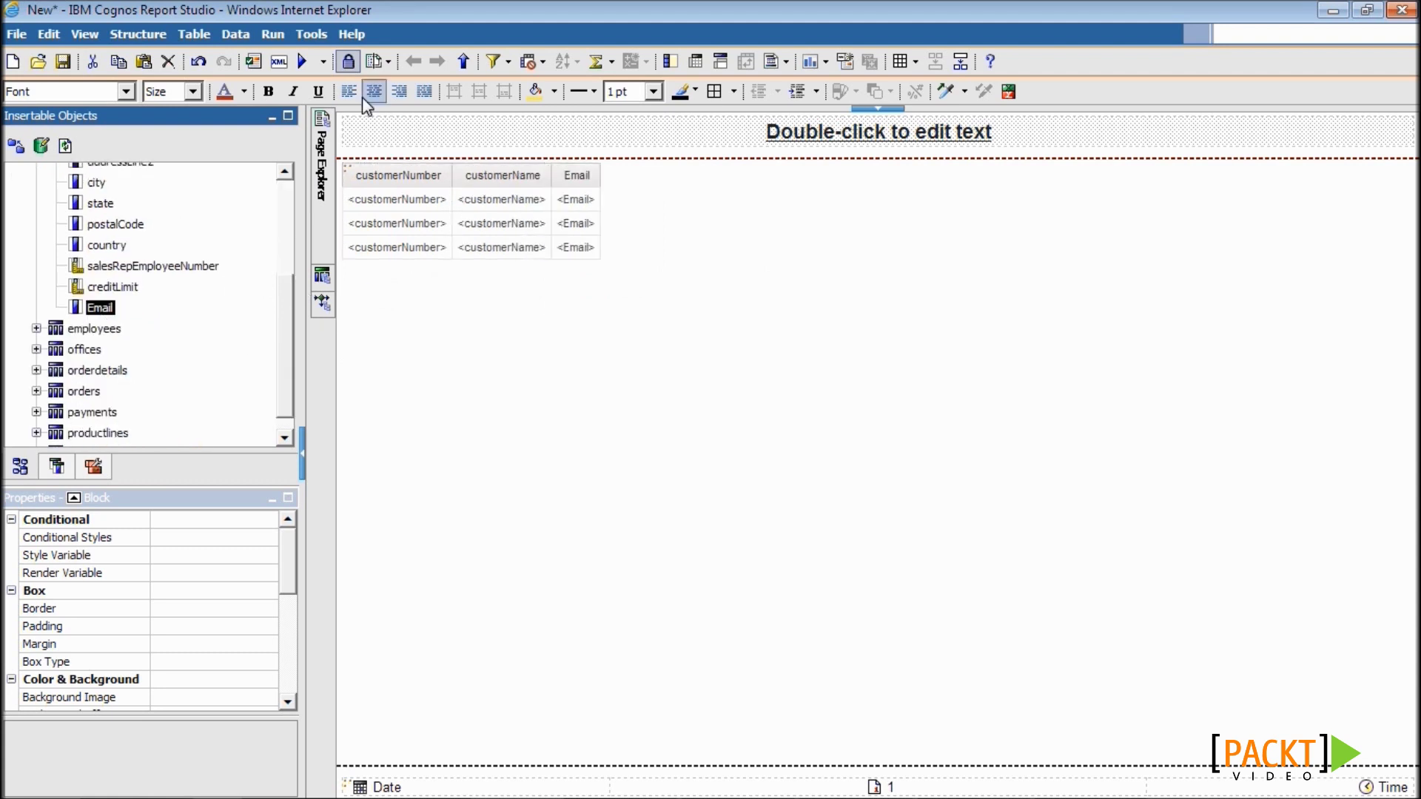
# Unlock the layout and insert an HTML Item before the Email values
pyautogui.click(347, 62)
pyautogui.click(94, 466)
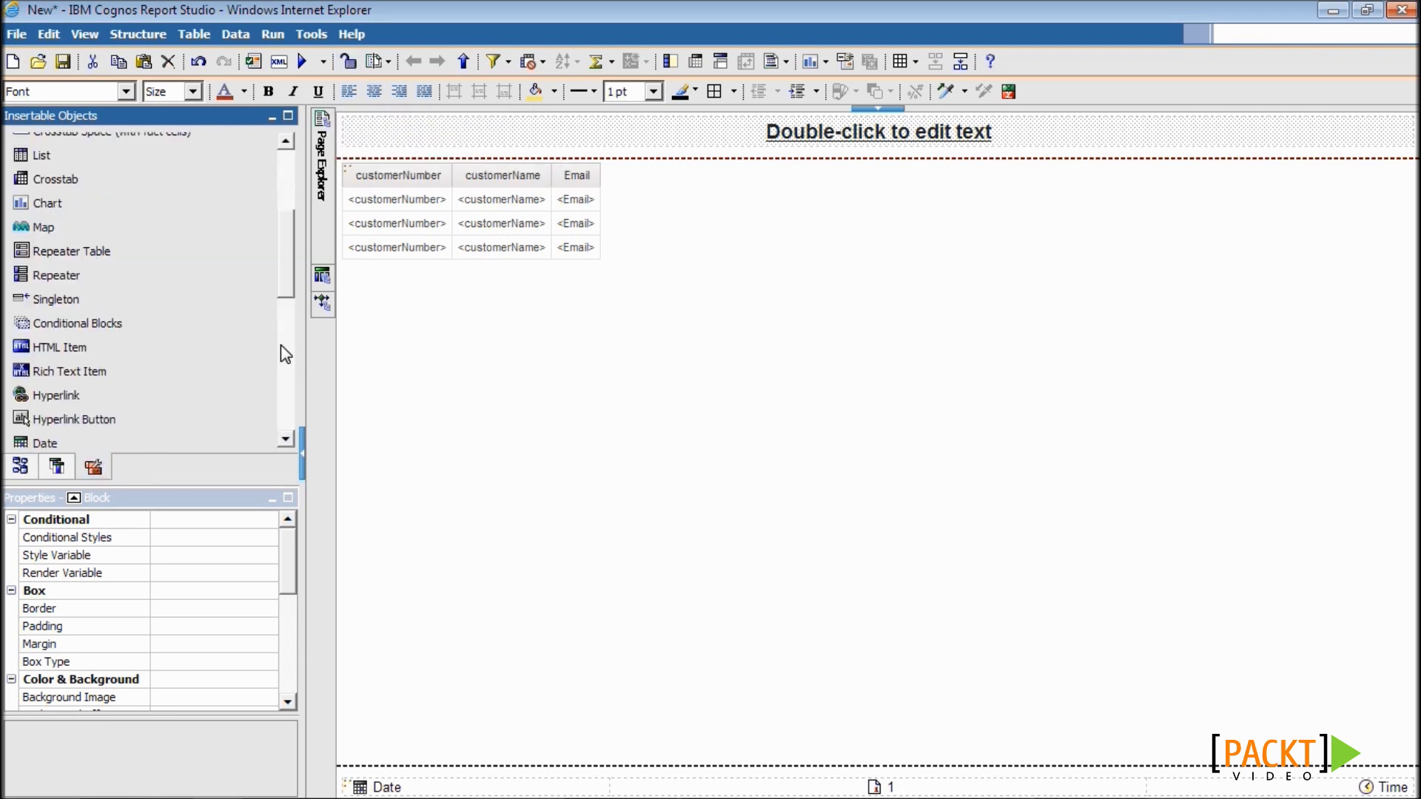
pyautogui.click(106, 350)
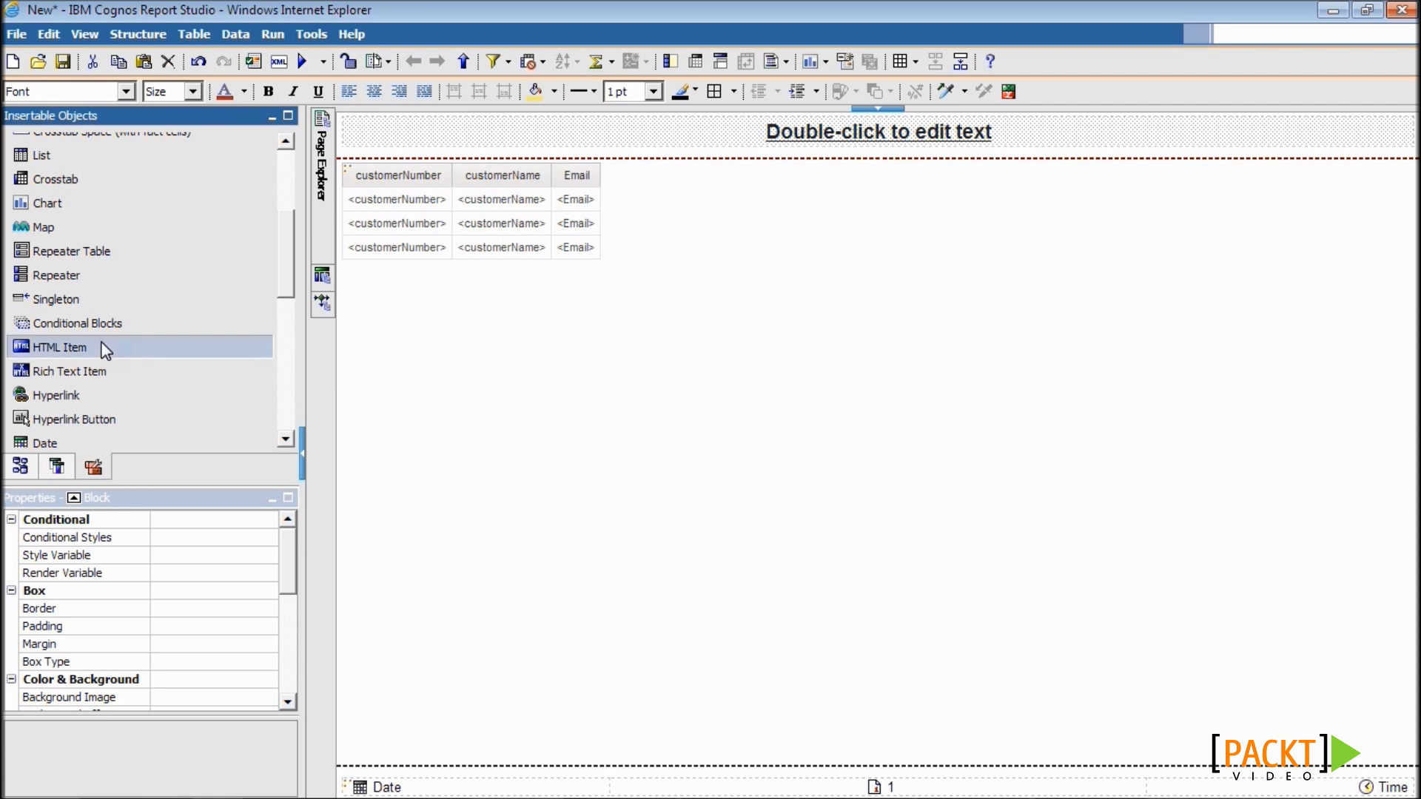
pyautogui.moveTo(106, 349)
pyautogui.mouseDown()
pyautogui.moveTo(530, 320)
pyautogui.moveTo(566, 213)
pyautogui.mouseUp()
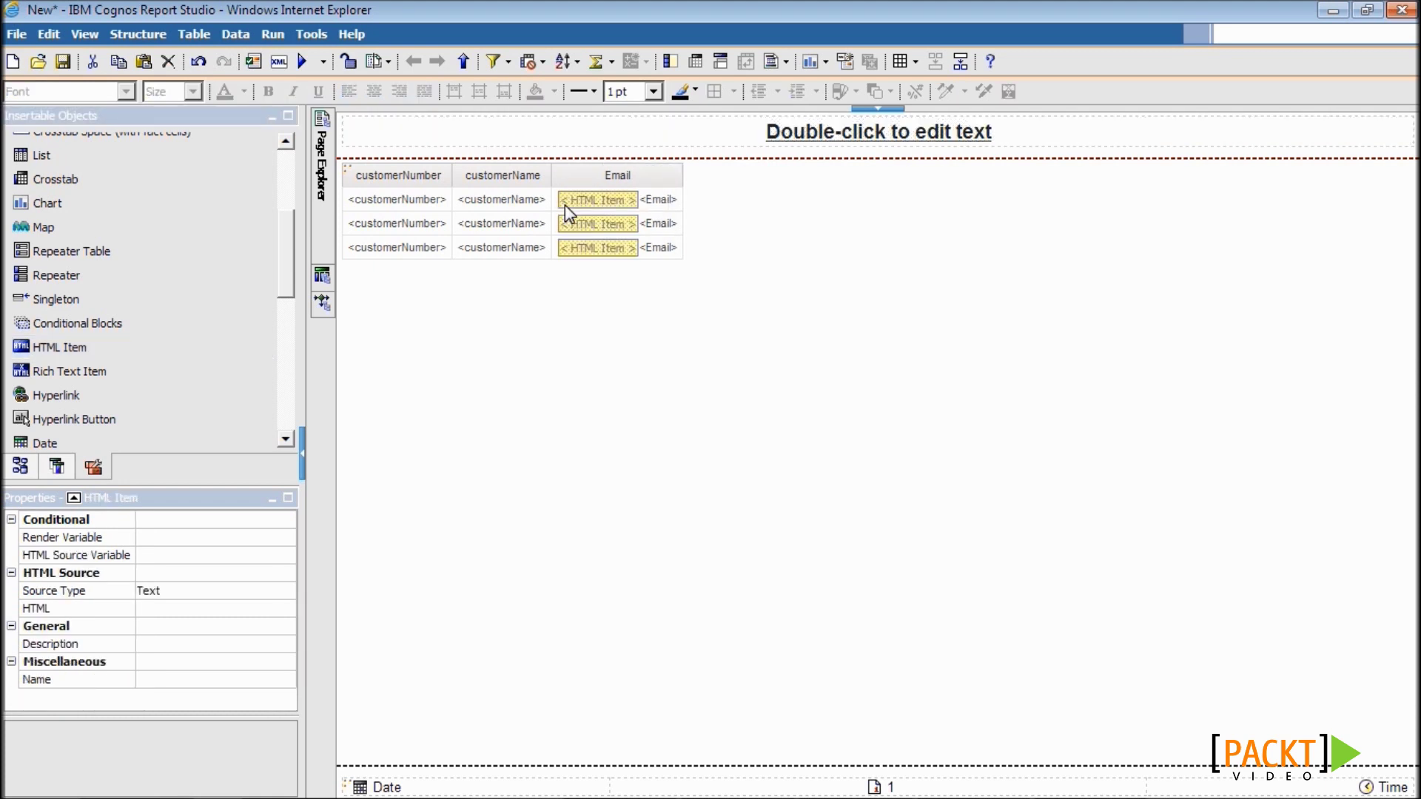
# Set the first HTML item's Source Type to Report Expression
pyautogui.click(92, 594)
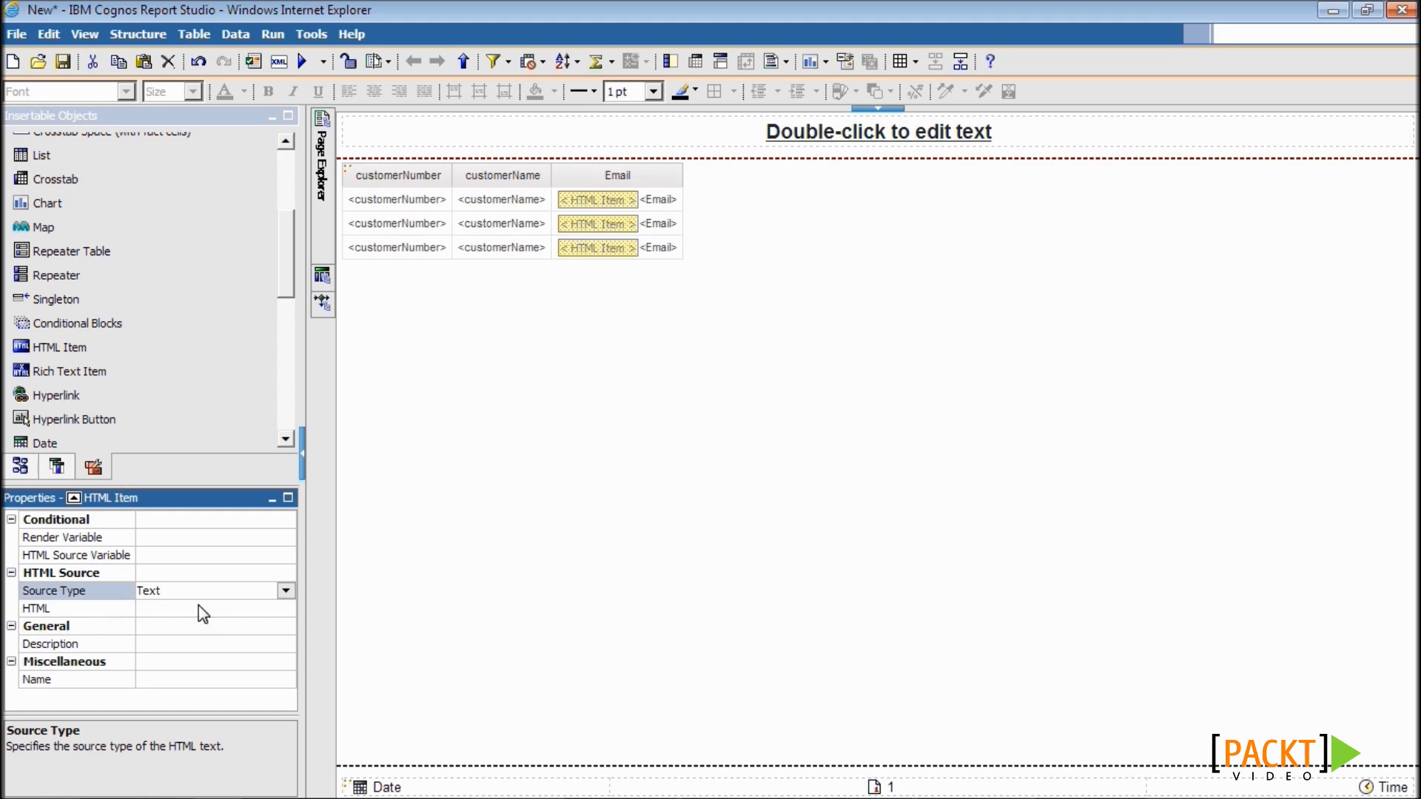
pyautogui.click(286, 591)
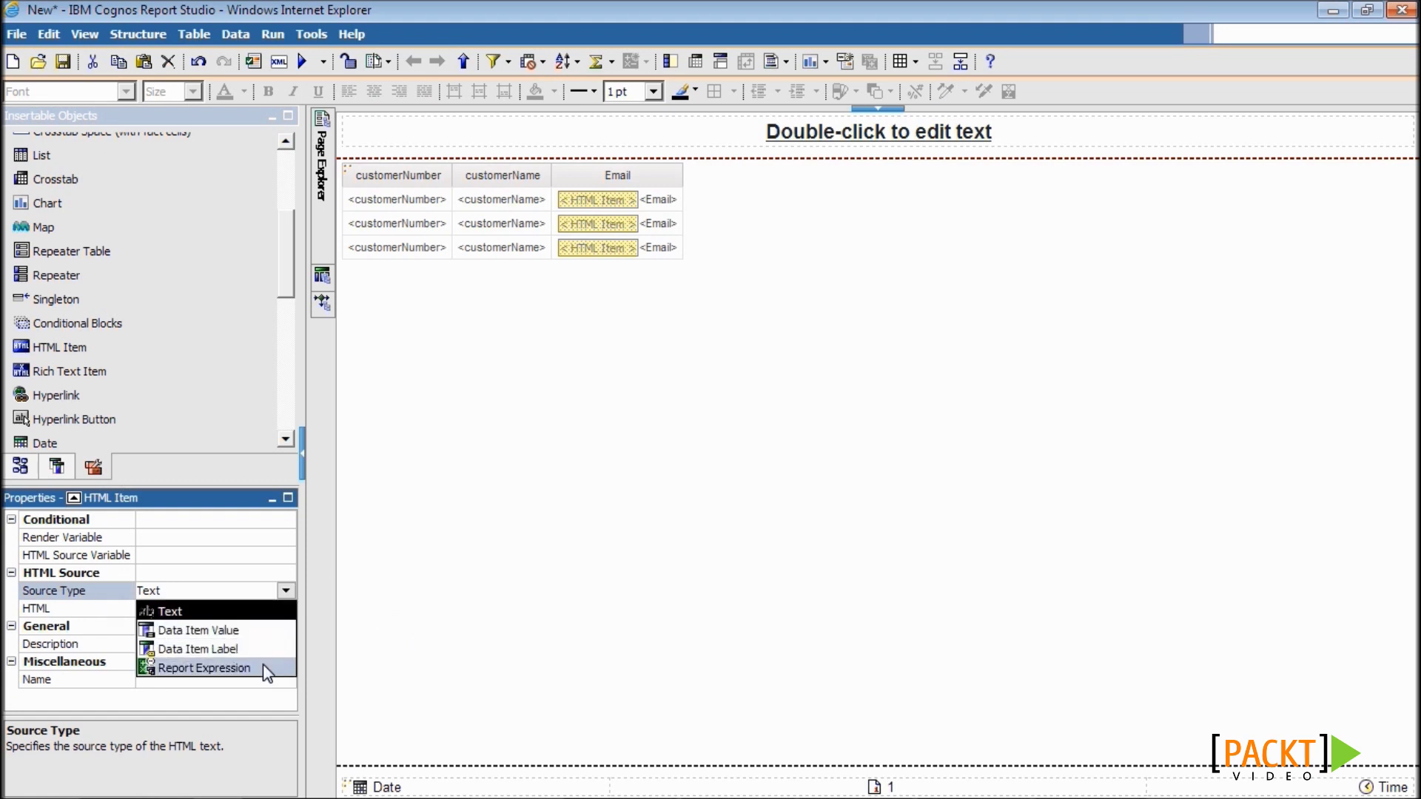
pyautogui.click(264, 666)
pyautogui.click(259, 610)
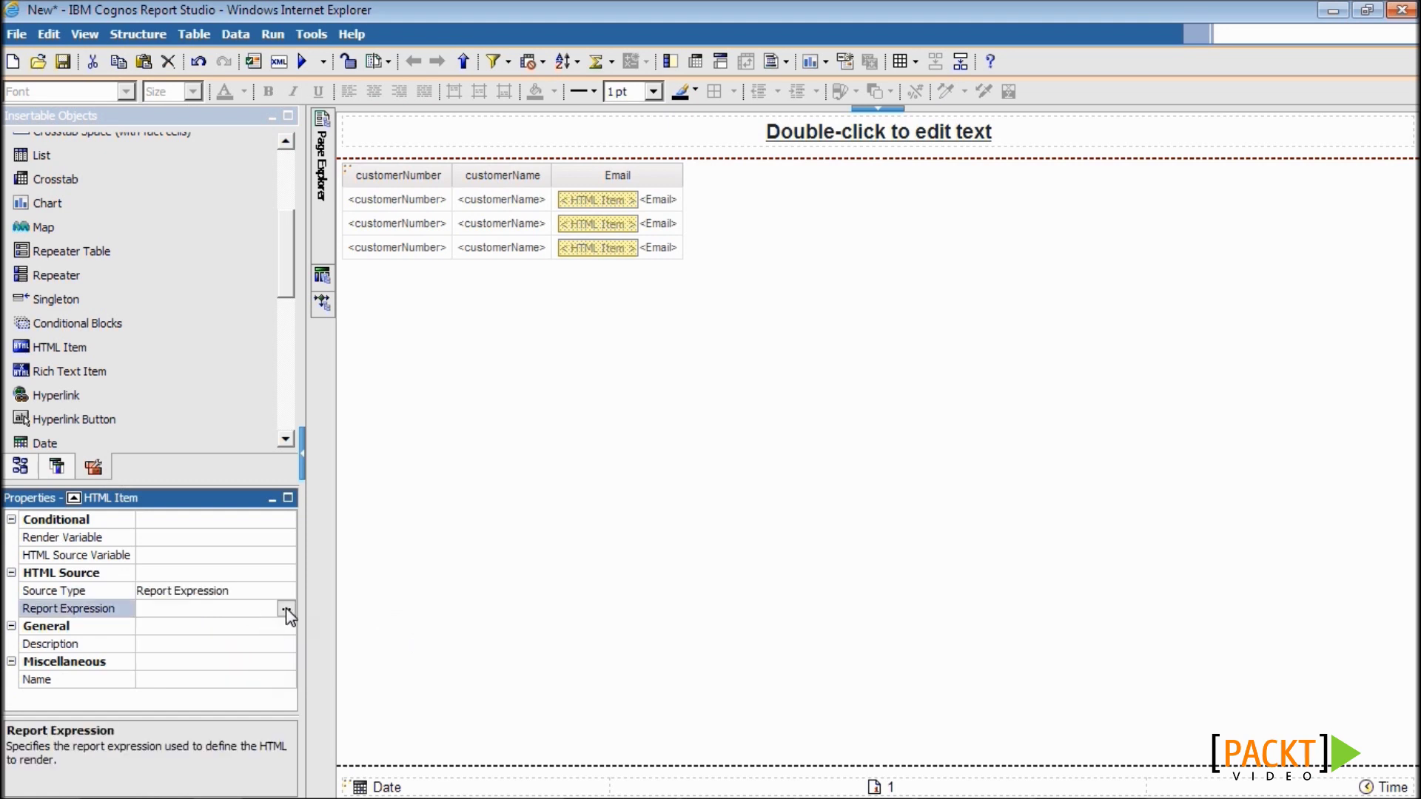
# Enter the report expression '<a href="mailto:' + [Query1].[Email] + '">' and confirm
pyautogui.click(285, 610)
pyautogui.write('<a href="mailto:\' + [Query1].[Email] + \'">')
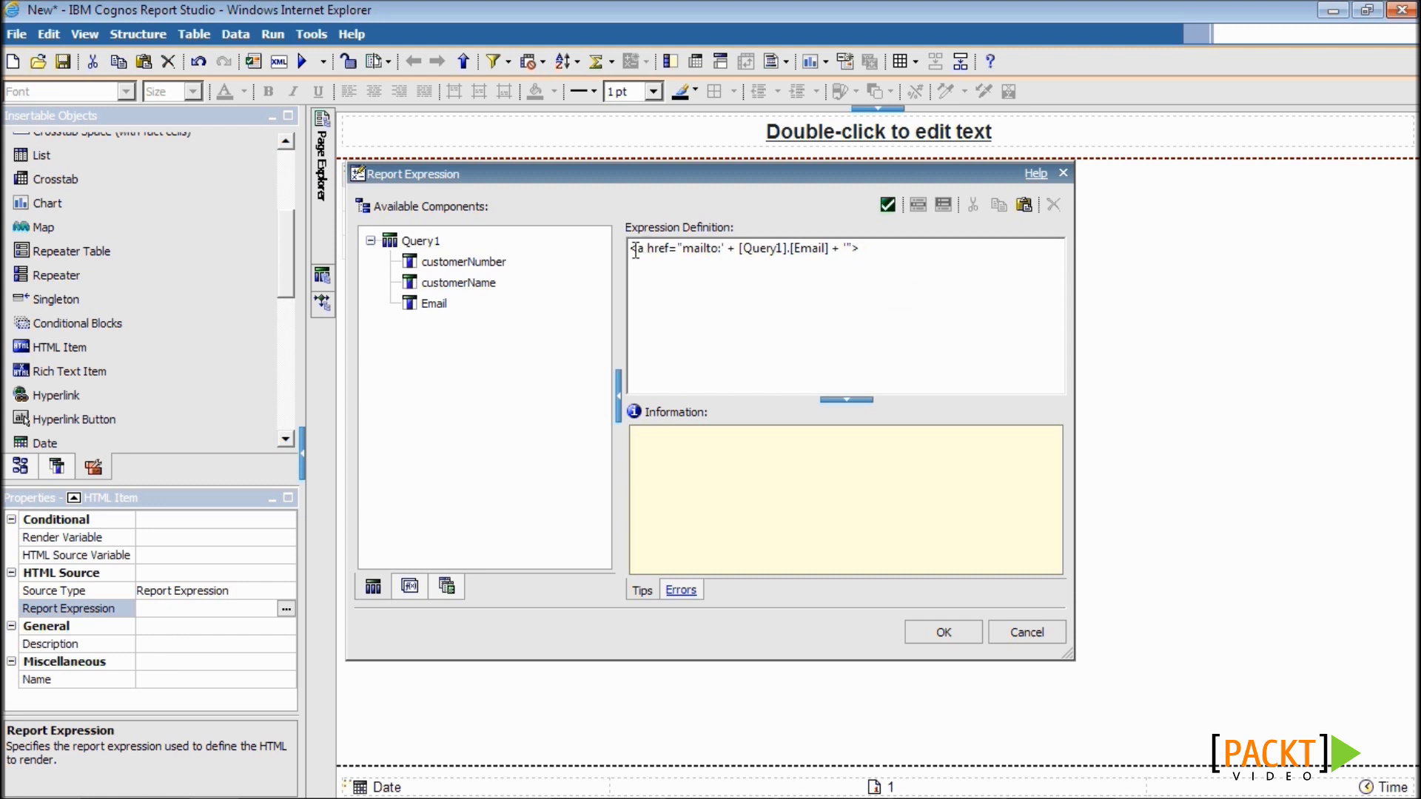
pyautogui.click(630, 248)
pyautogui.write("'")
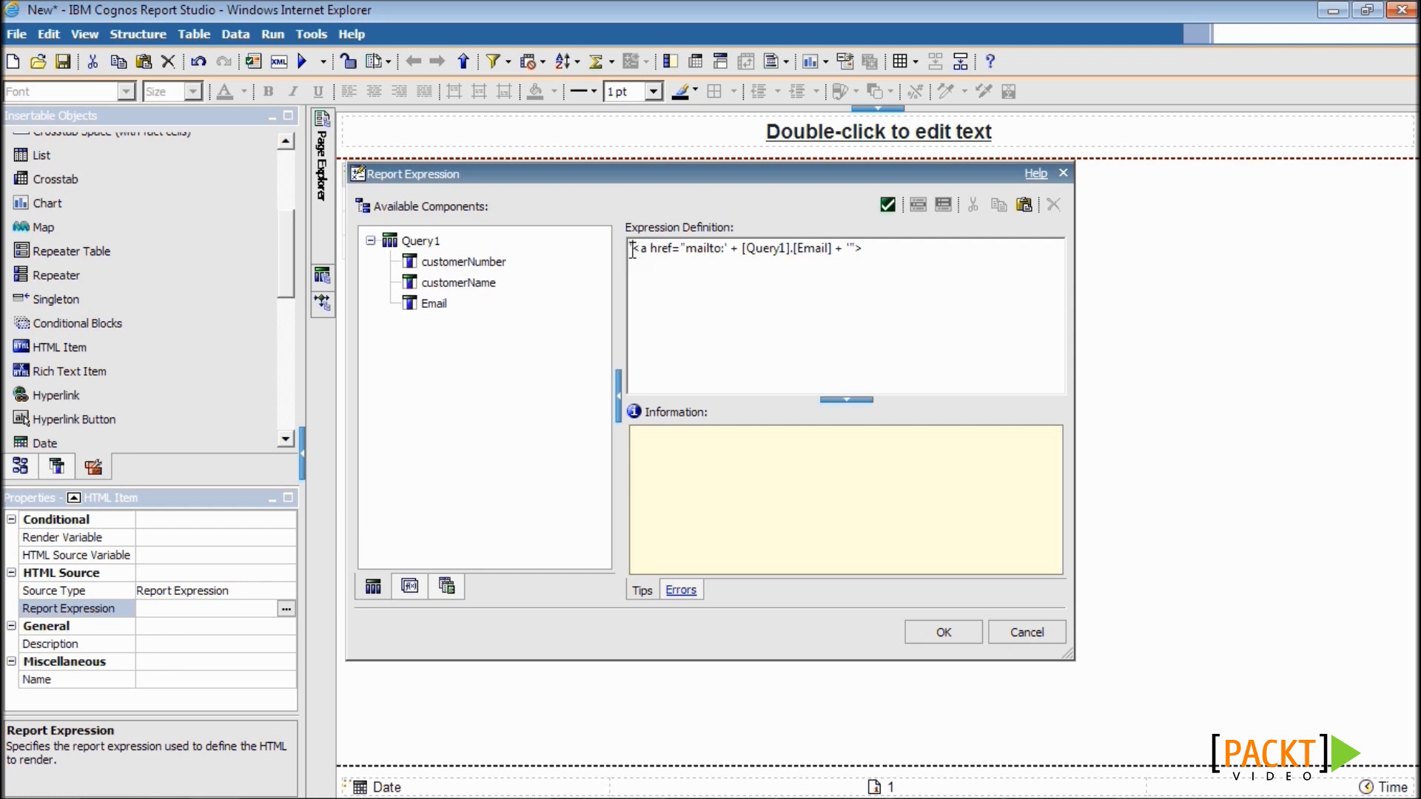
pyautogui.click(902, 253)
pyautogui.write("'")
pyautogui.click(944, 633)
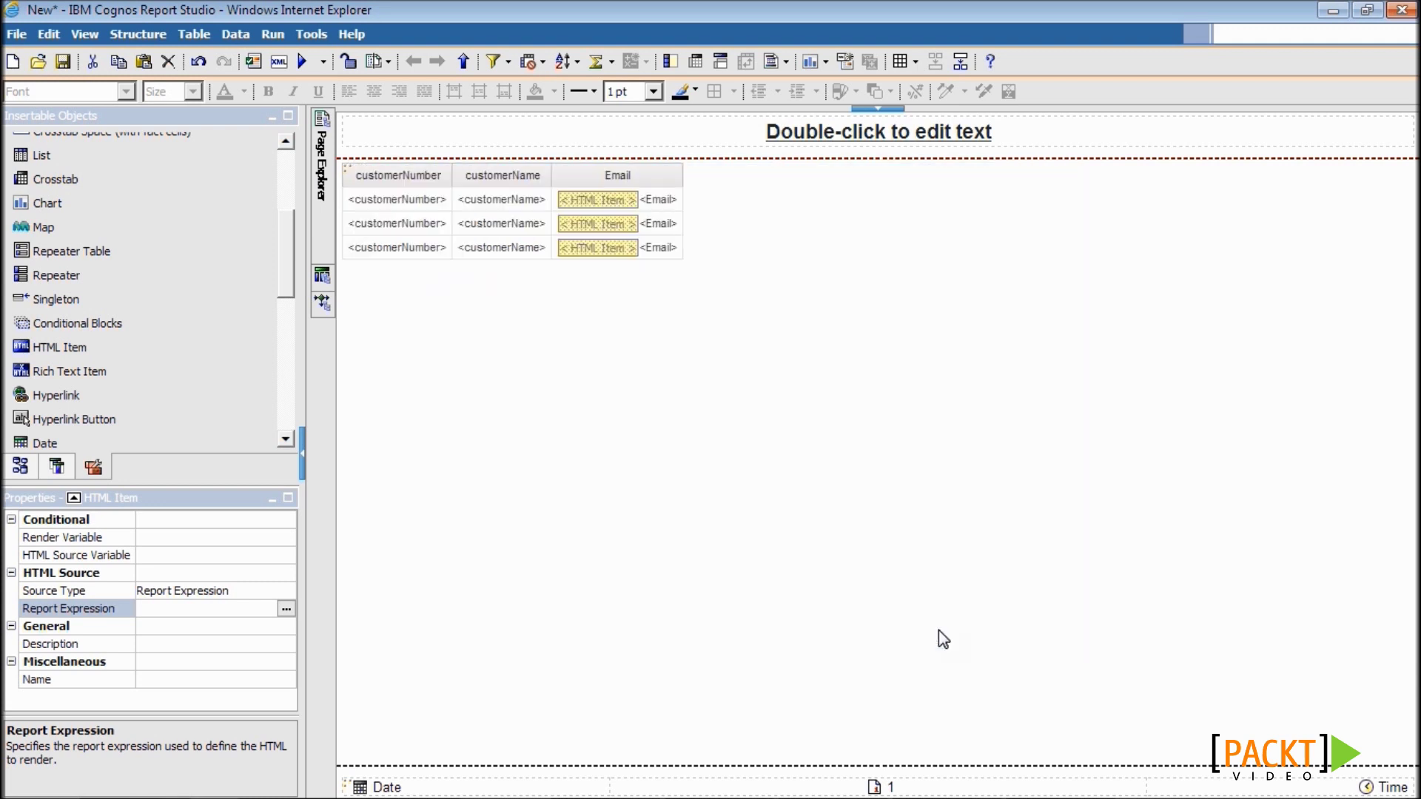
# Insert a second HTML Item after Email and set its HTML to </a>
pyautogui.moveTo(82, 348)
pyautogui.mouseDown()
pyautogui.moveTo(619, 406)
pyautogui.moveTo(679, 211)
pyautogui.mouseUp()
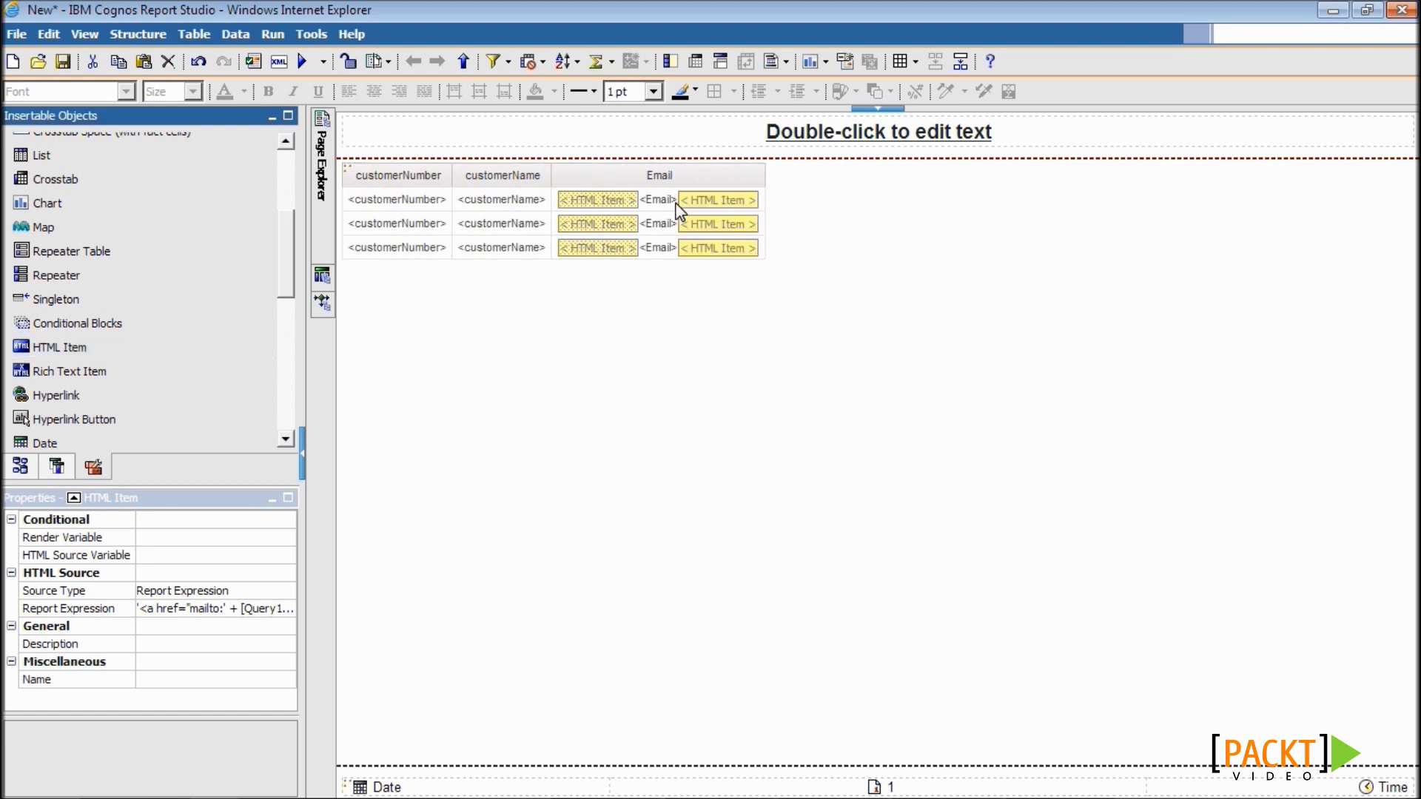
pyautogui.click(732, 210)
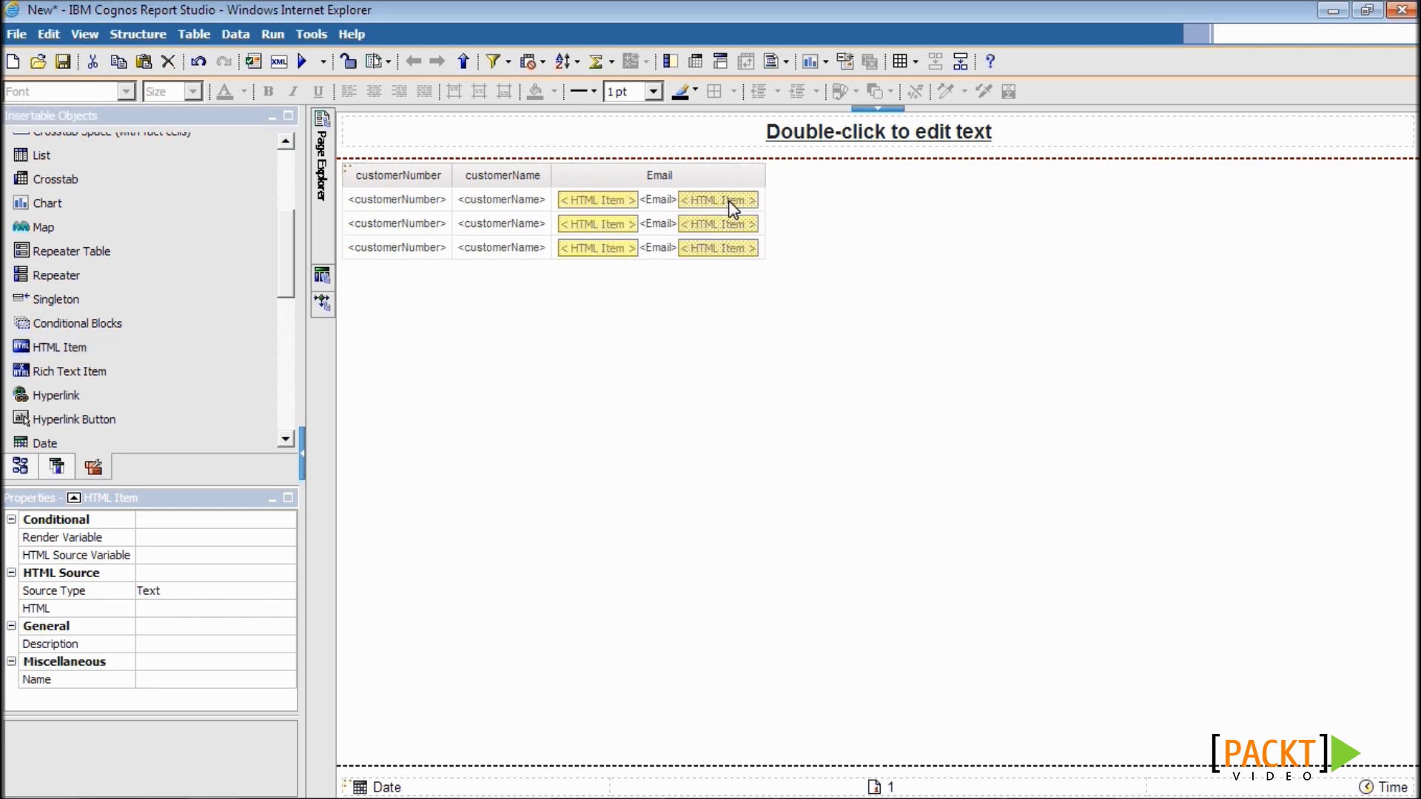
pyautogui.doubleClick(733, 209)
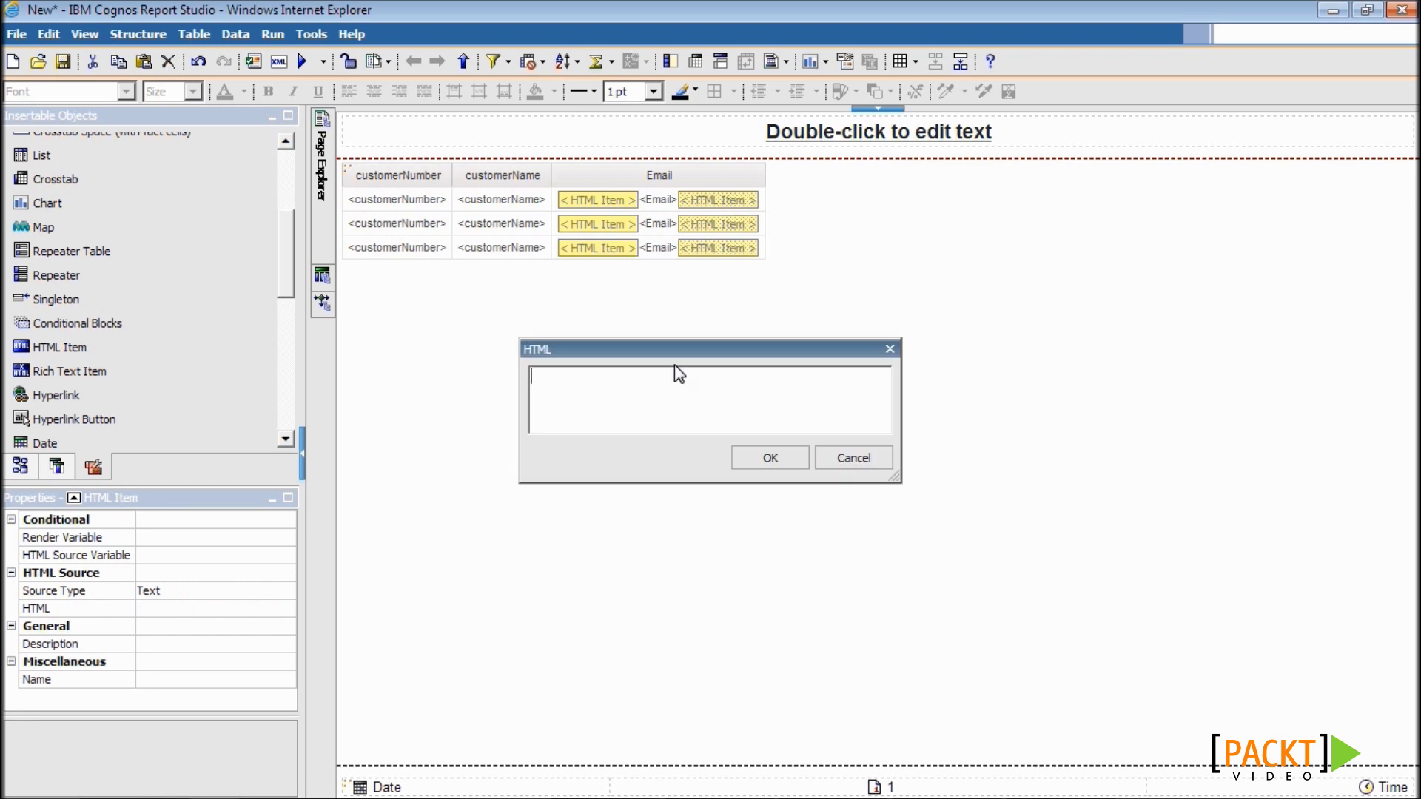
pyautogui.write('</a>')
pyautogui.click(752, 460)
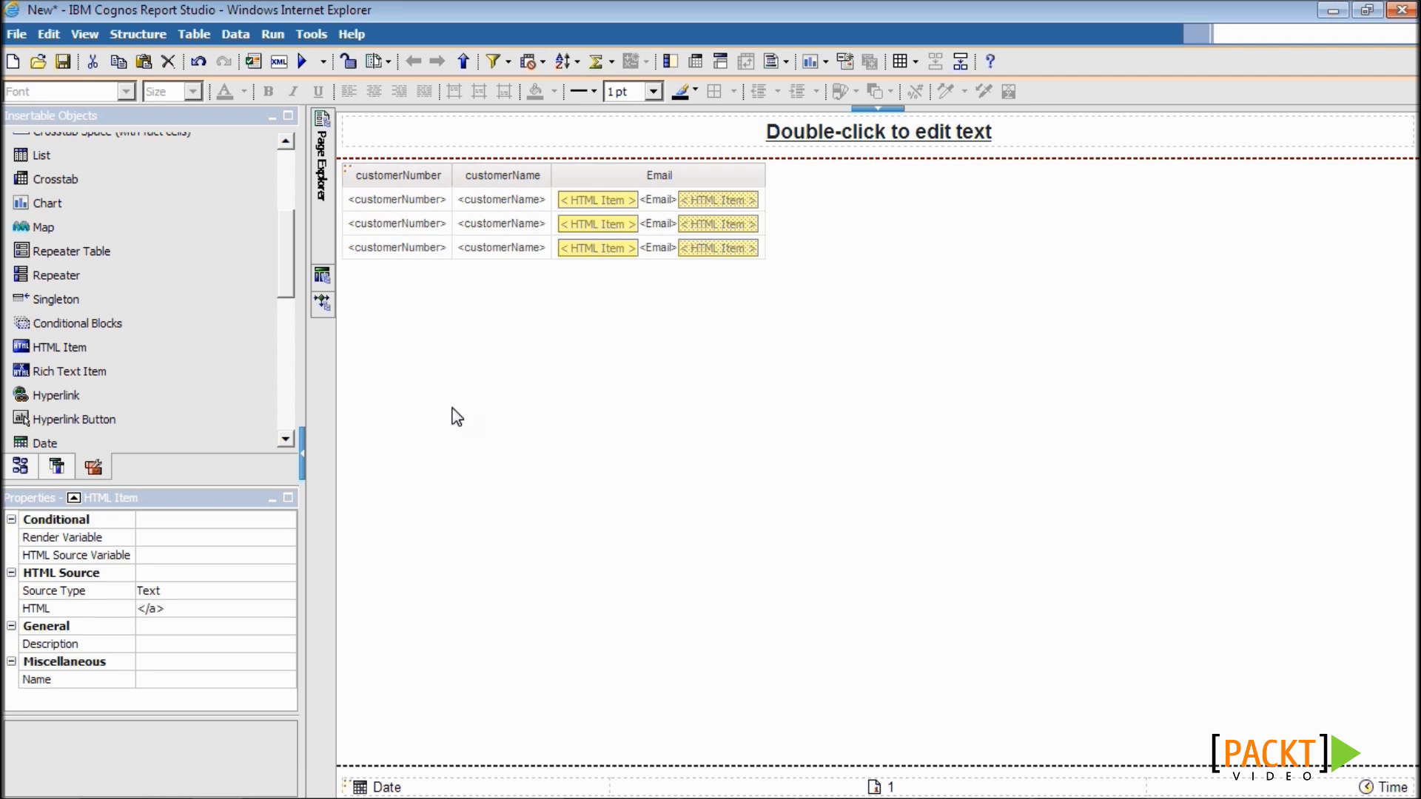
# Save the report over '7.2 Creating Email links using HTML item'
pyautogui.click(63, 61)
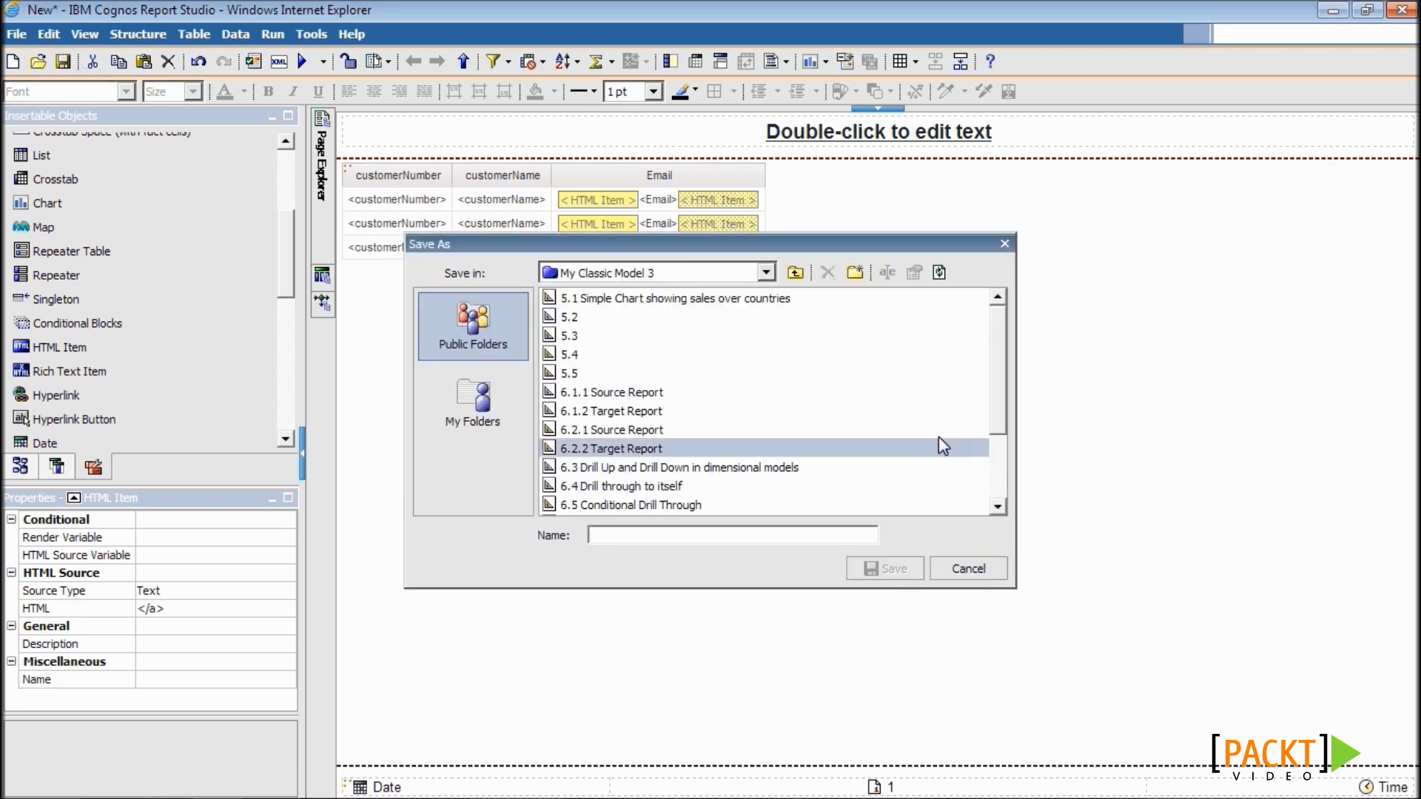
pyautogui.click(999, 386)
pyautogui.click(733, 451)
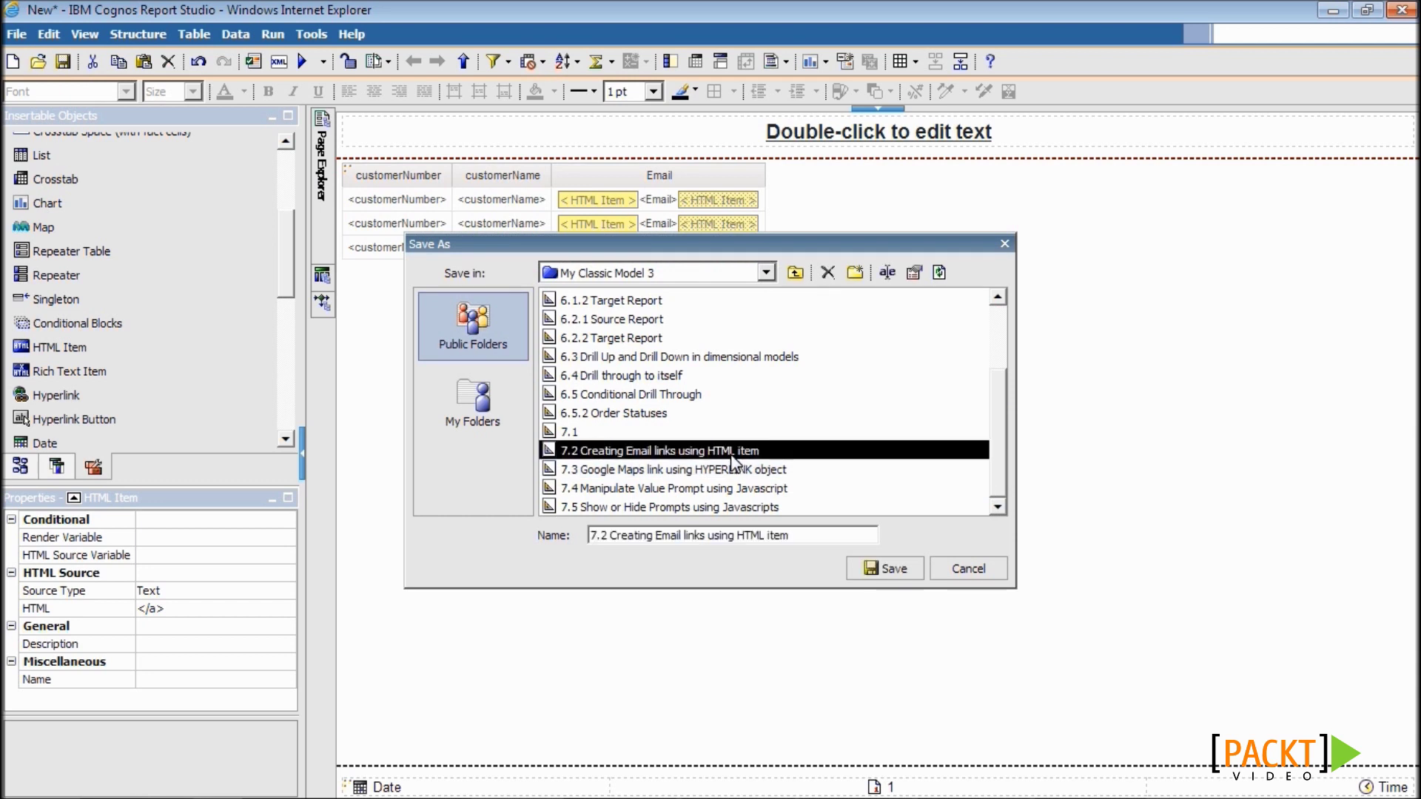
pyautogui.click(884, 569)
pyautogui.click(682, 444)
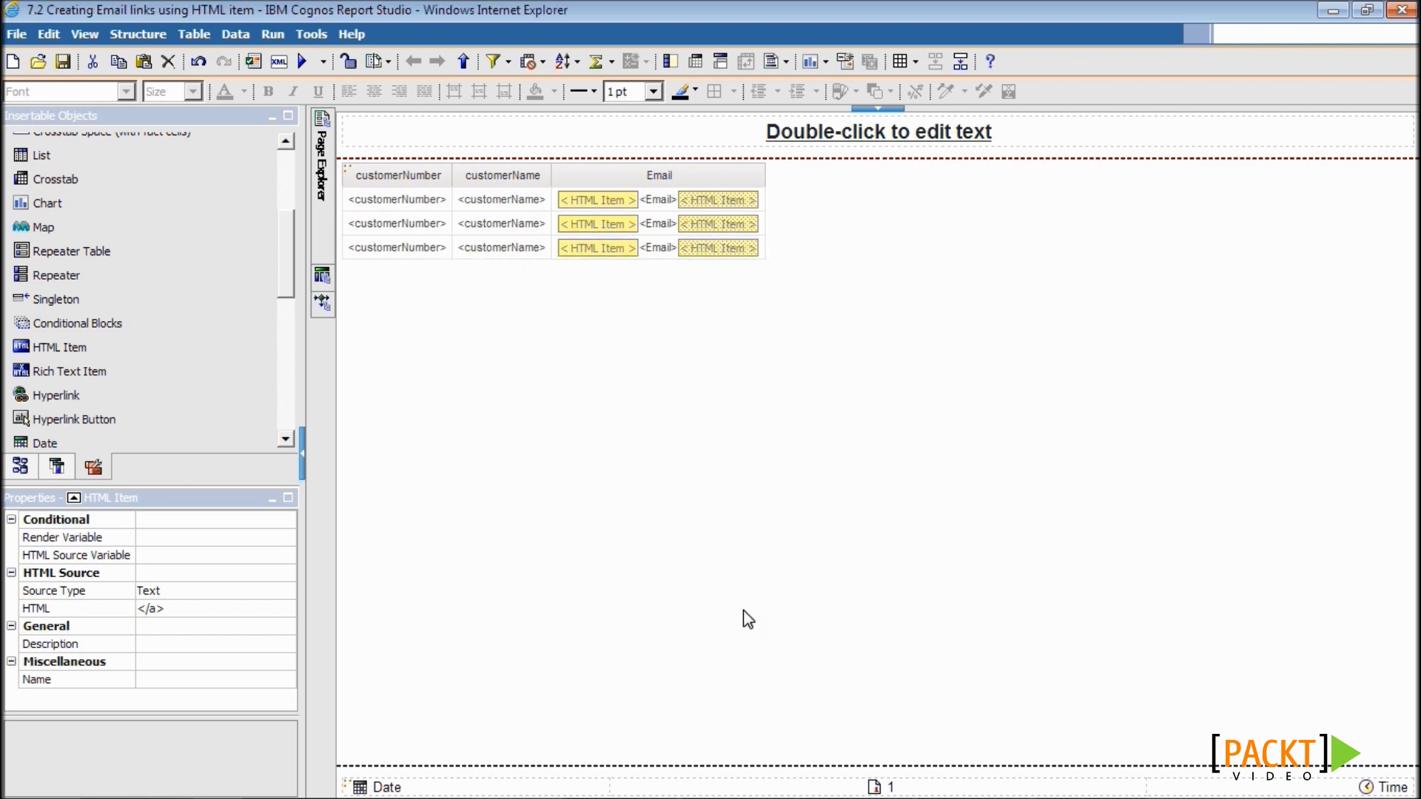
# Validate the report, then run it in a maximized Cognos Viewer
pyautogui.click(253, 62)
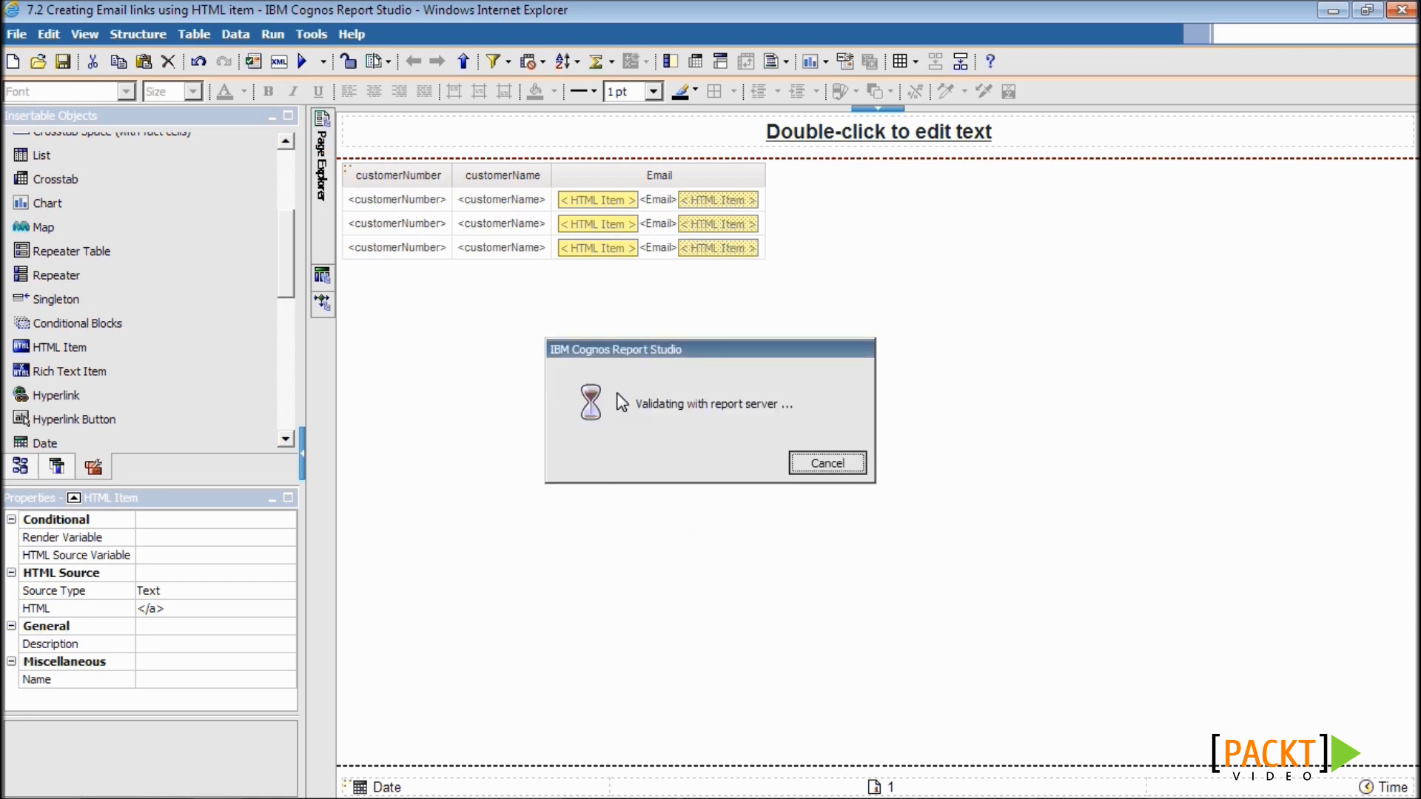
pyautogui.click(716, 447)
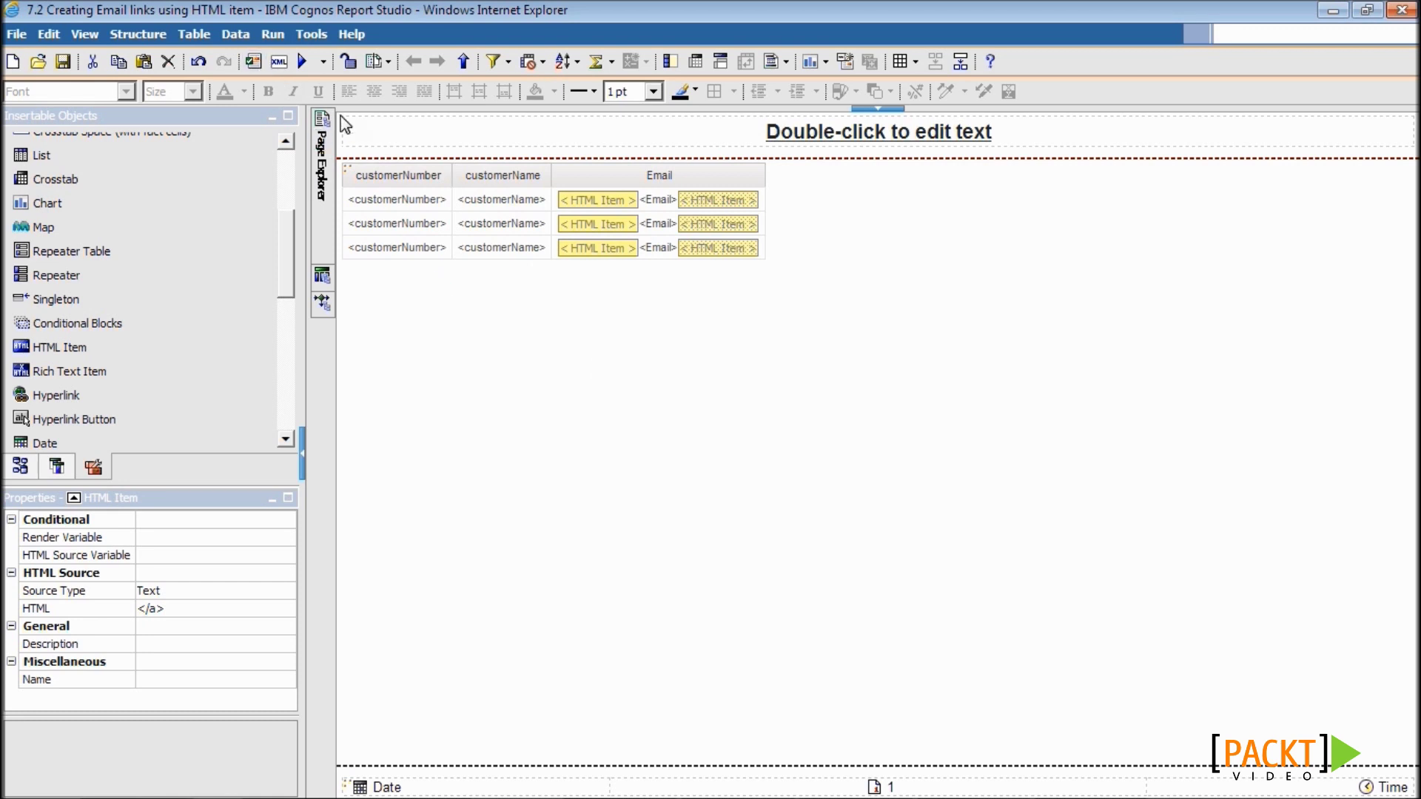
pyautogui.click(304, 62)
pyautogui.click(863, 18)
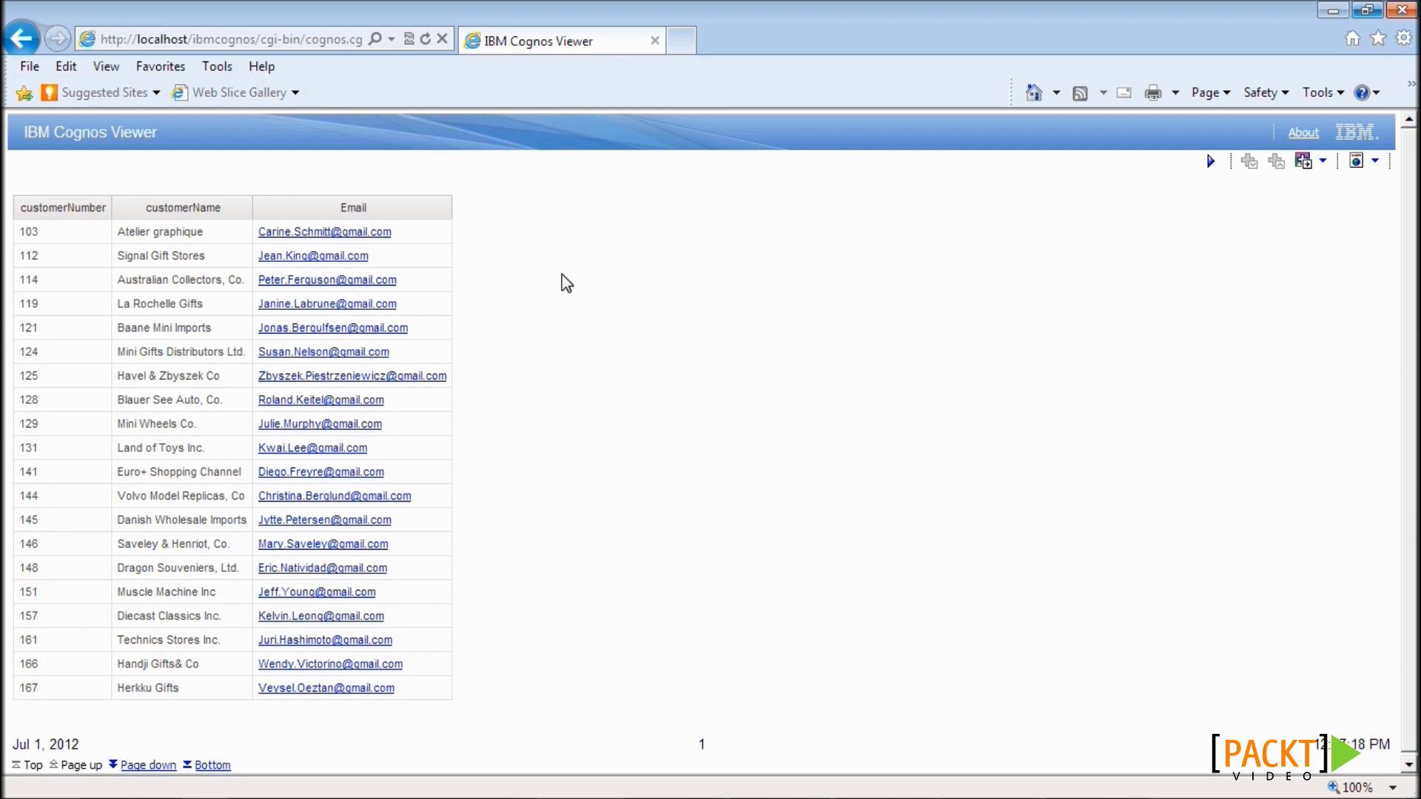
# Follow the first customer's email link into a new Thunderbird message, check the recipient, then minimize Thunderbird
pyautogui.click(373, 234)
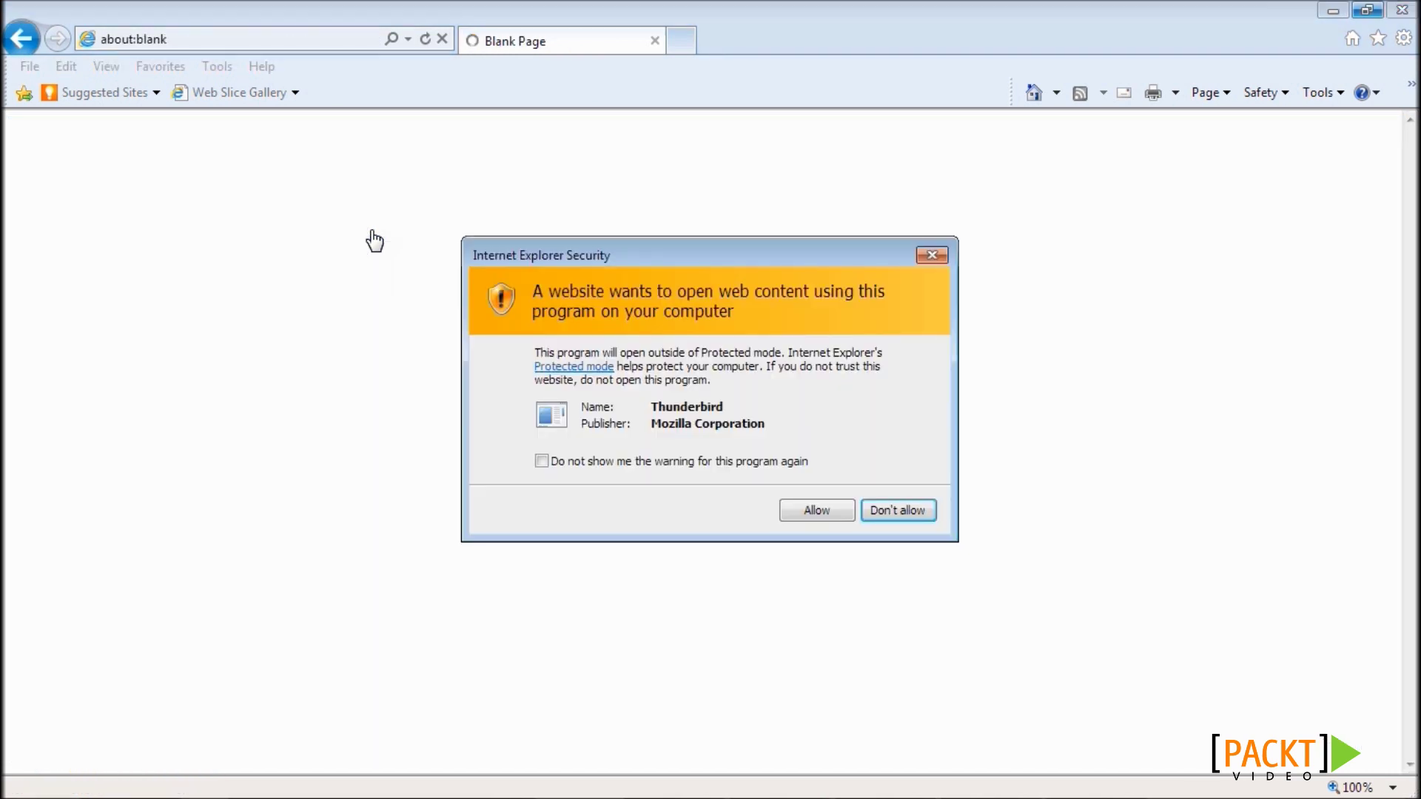
pyautogui.click(837, 509)
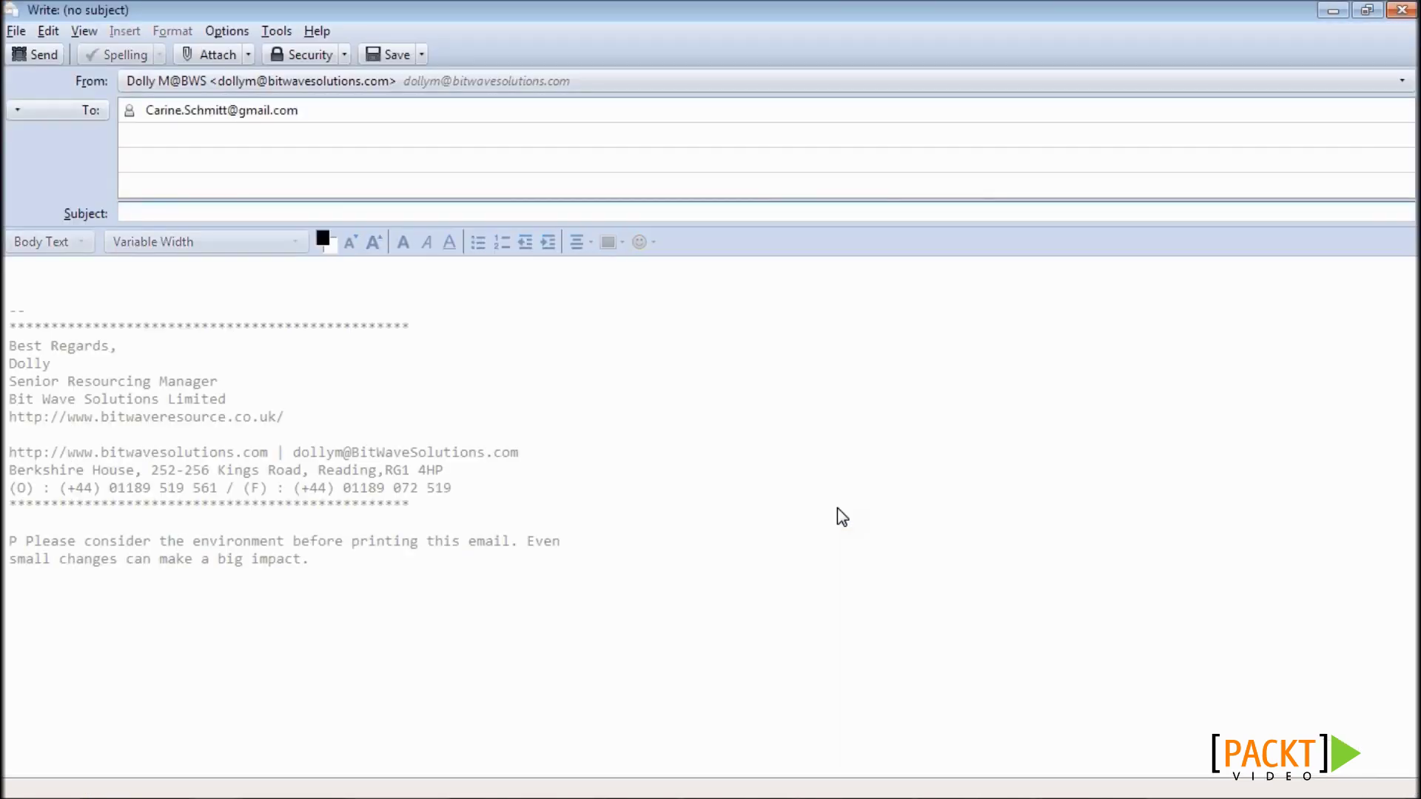
pyautogui.tripleClick(315, 110)
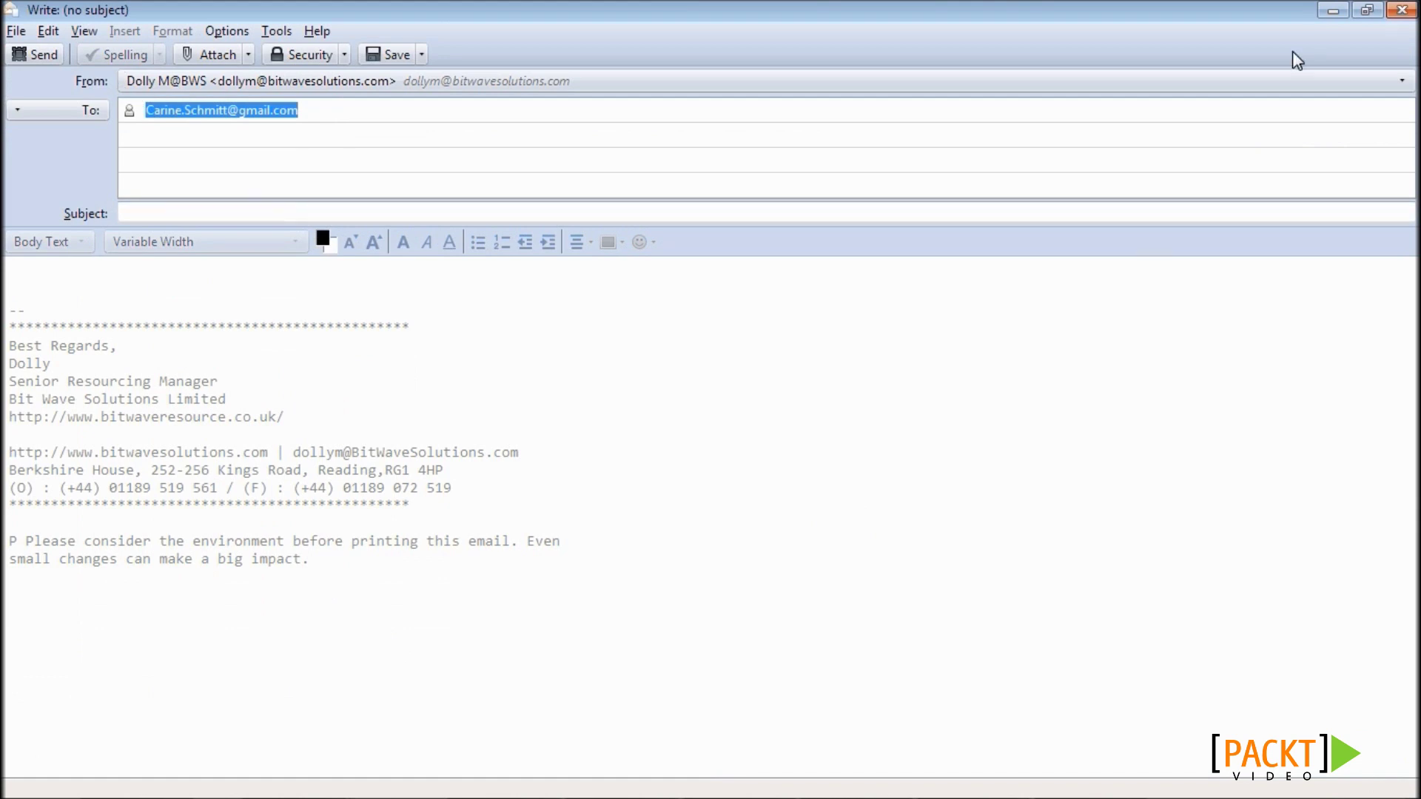
pyautogui.click(1330, 14)
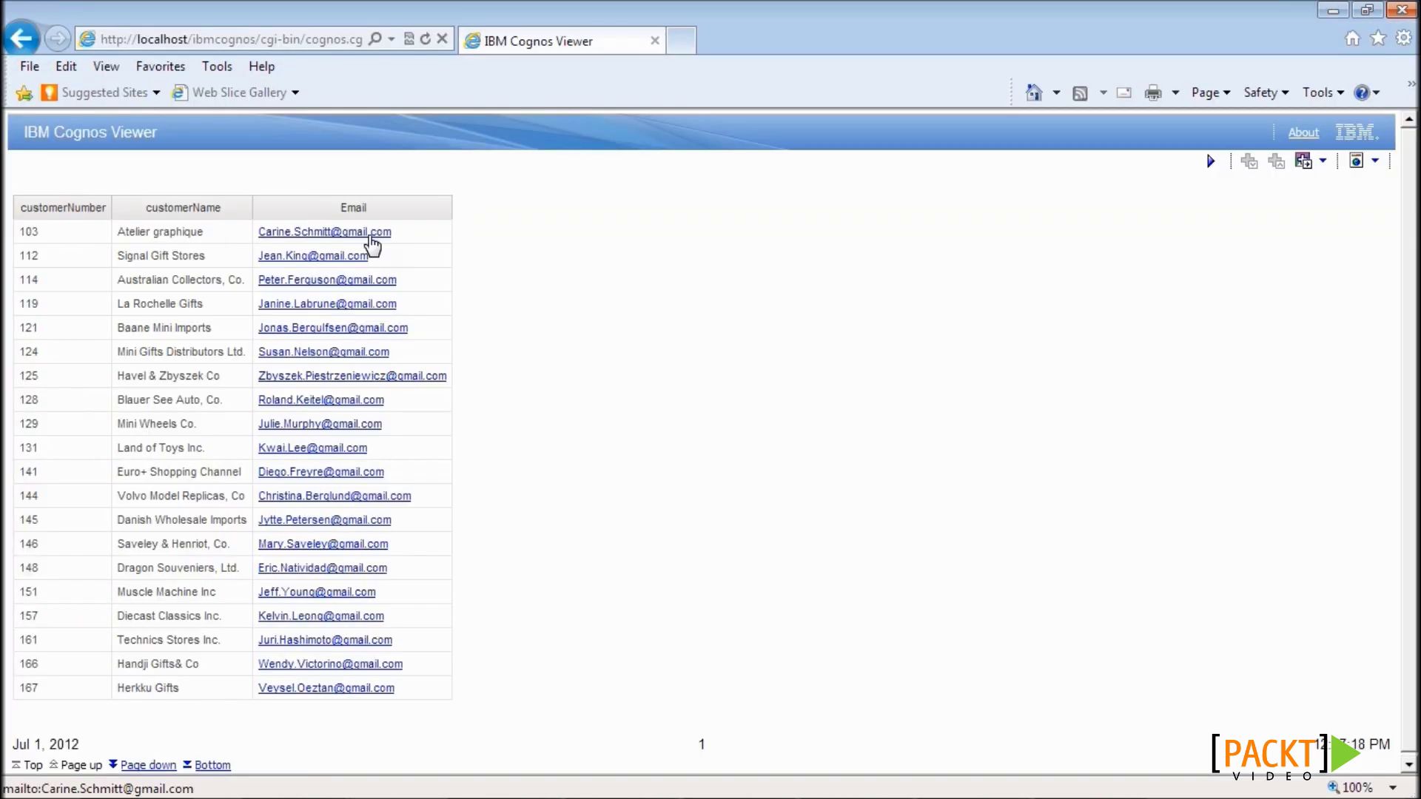